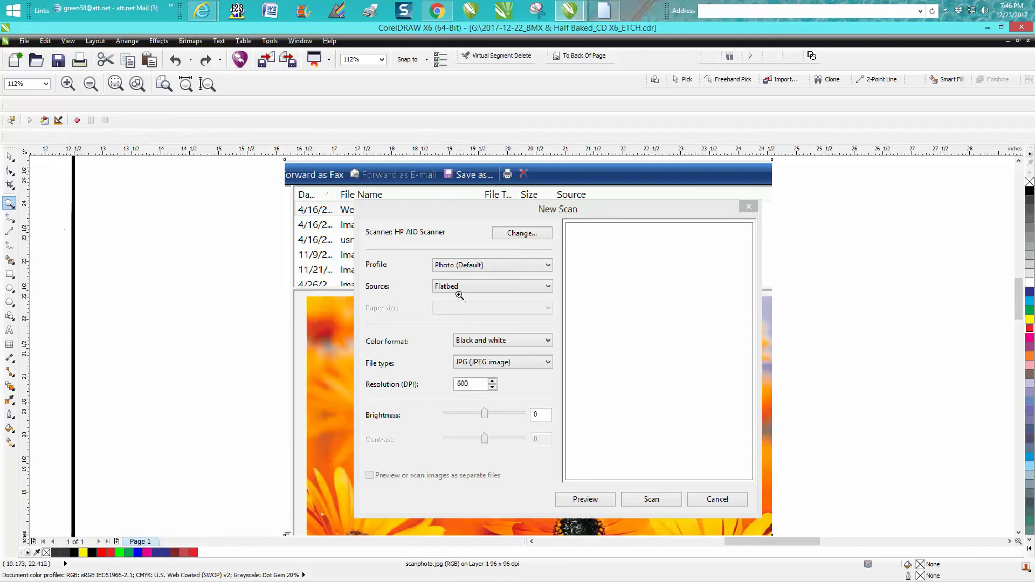
Zoom in on the scan and crop it around the handwritten lettering.
scroll(460, 296, down, 2)
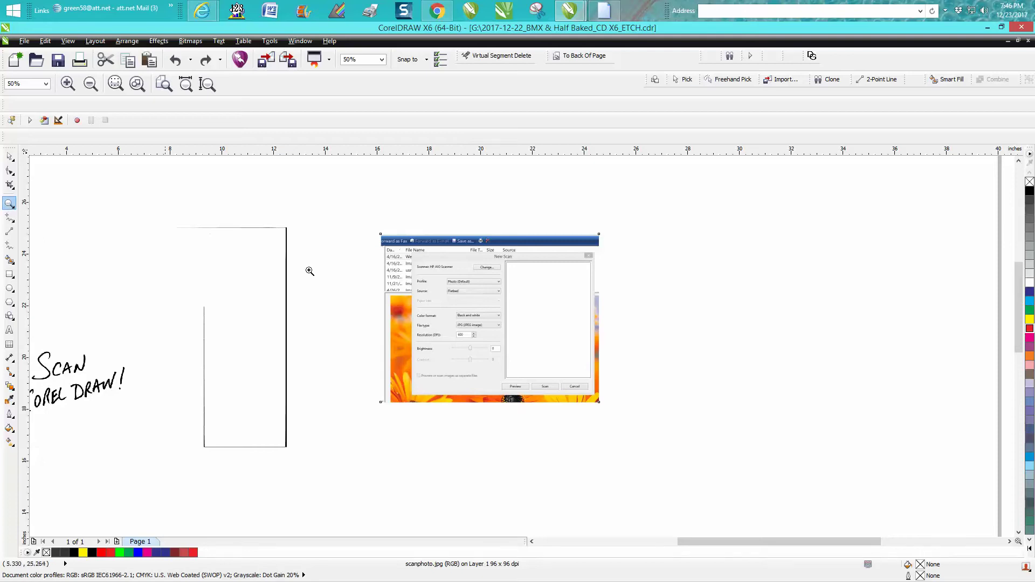
drag(384, 281, 607, 416)
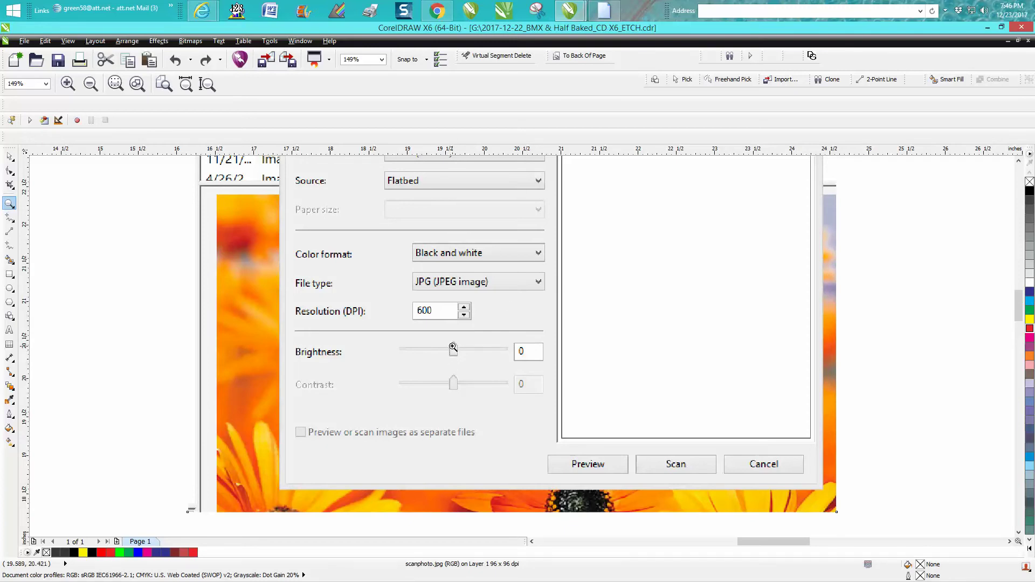
scroll(690, 460, down, 5)
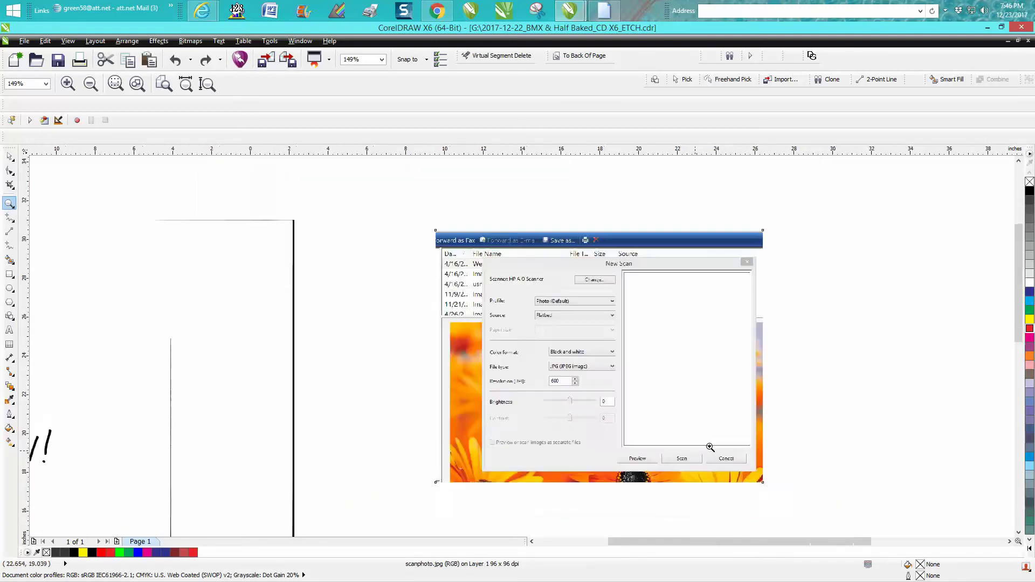
scroll(684, 518, up, 3)
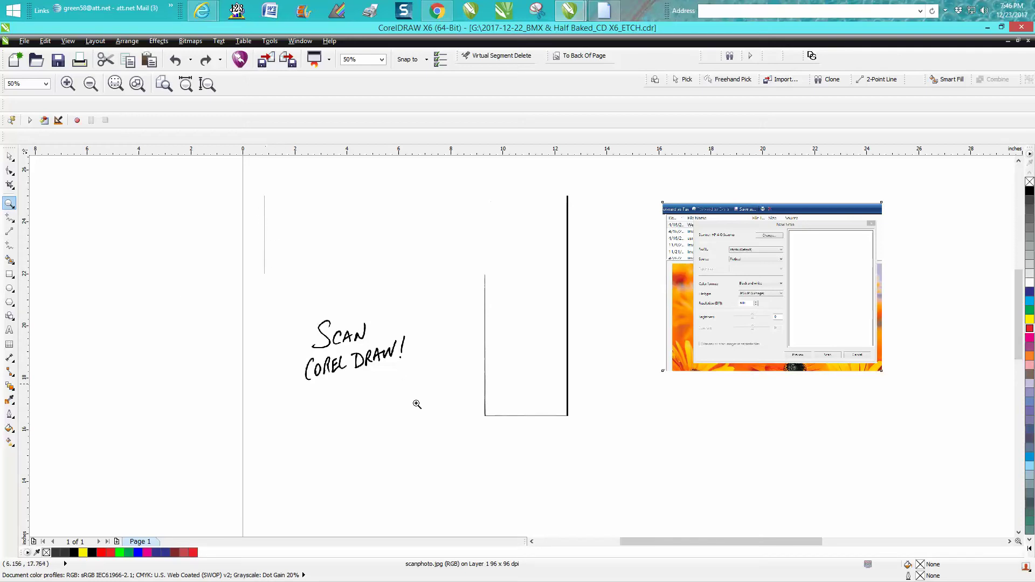
click(9, 184)
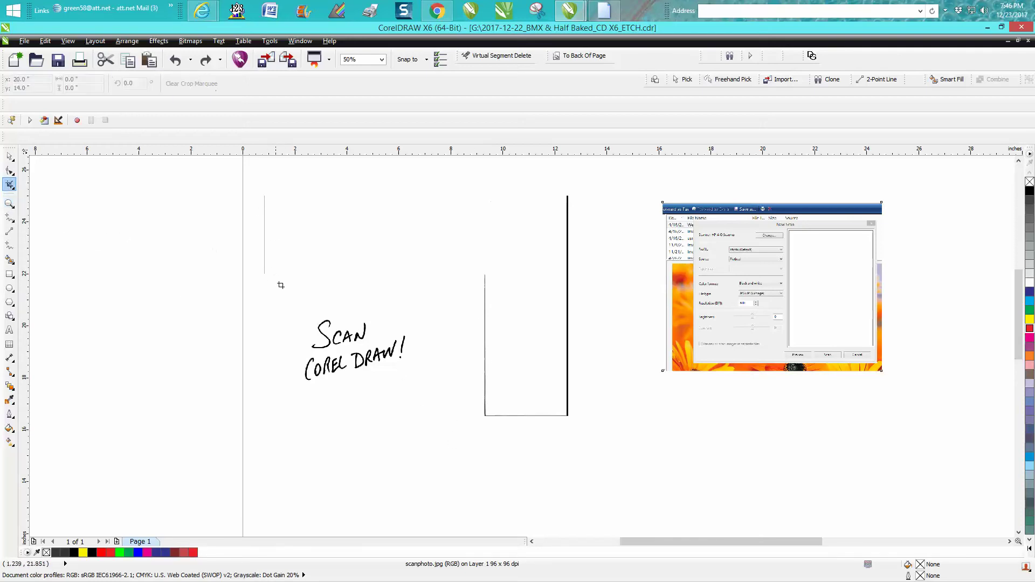
mouse_move(294, 306)
mouse_down()
mouse_move(396, 399)
mouse_move(414, 392)
mouse_up()
double_click(359, 350)
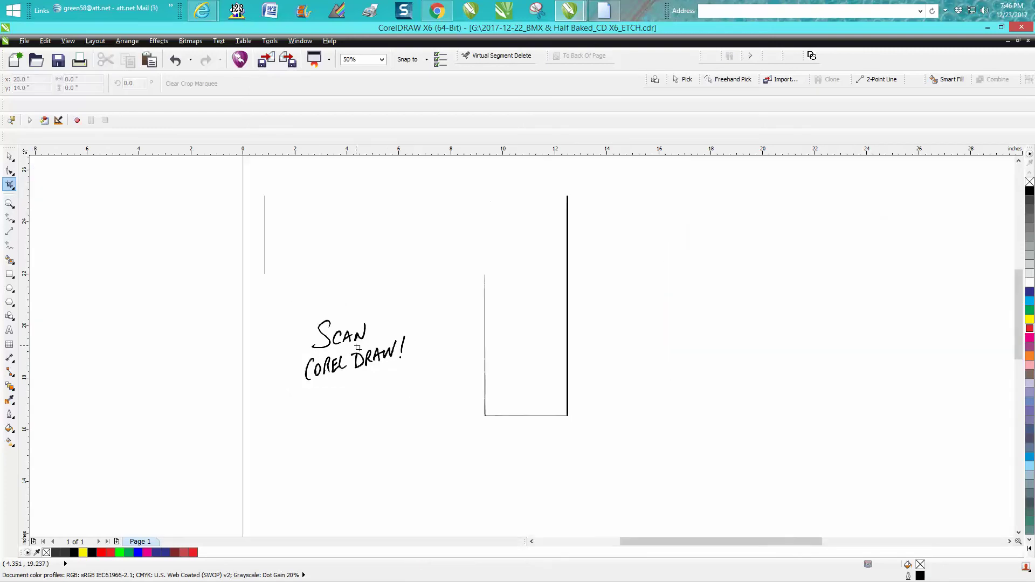
Crop tighter to about 6.099 × 4.253 inches, zoom in, and select the cropped bitmap.
click(10, 157)
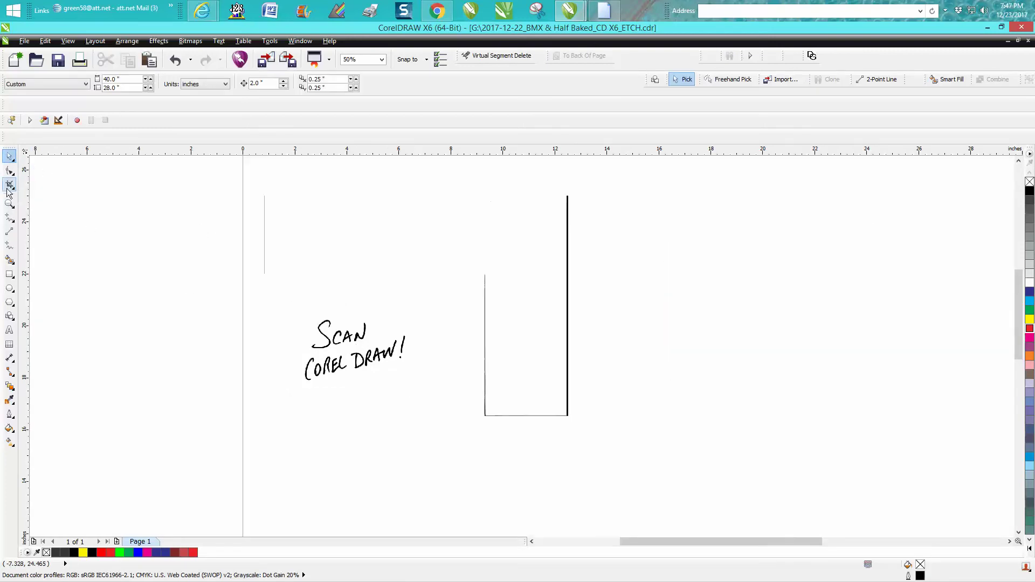
click(11, 186)
drag(273, 284, 438, 403)
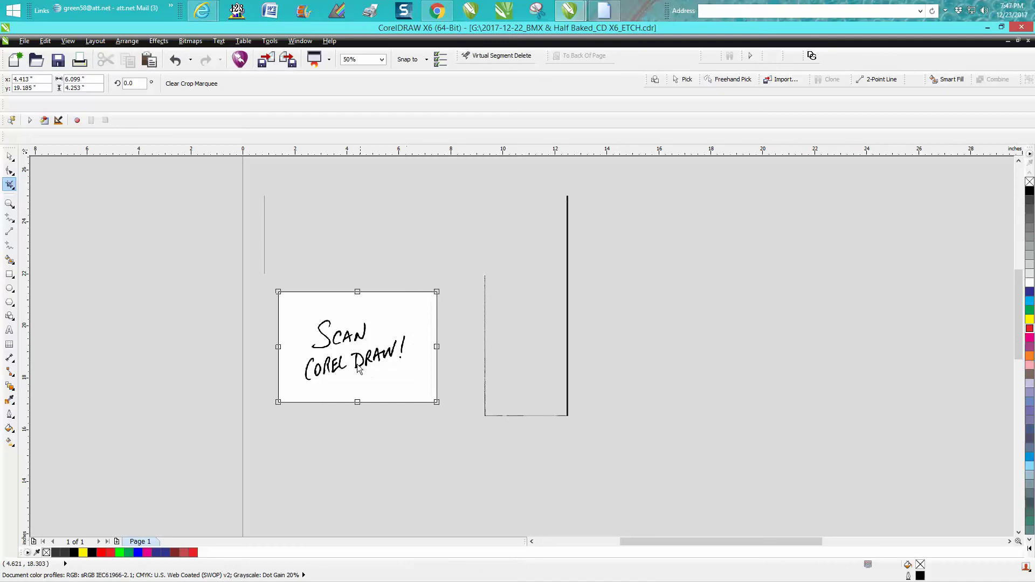
click(356, 360)
scroll(433, 312, down, 1)
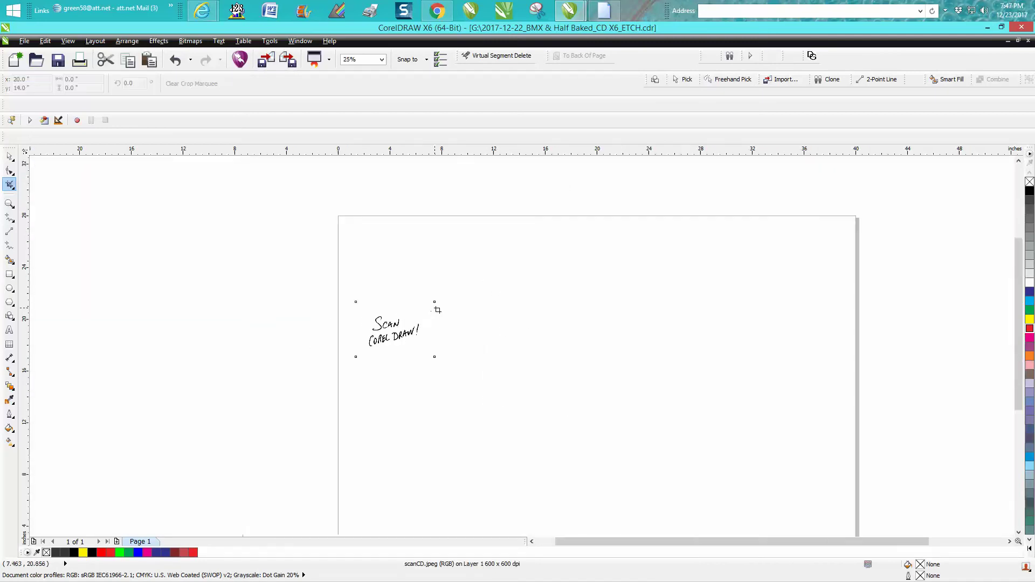
click(10, 203)
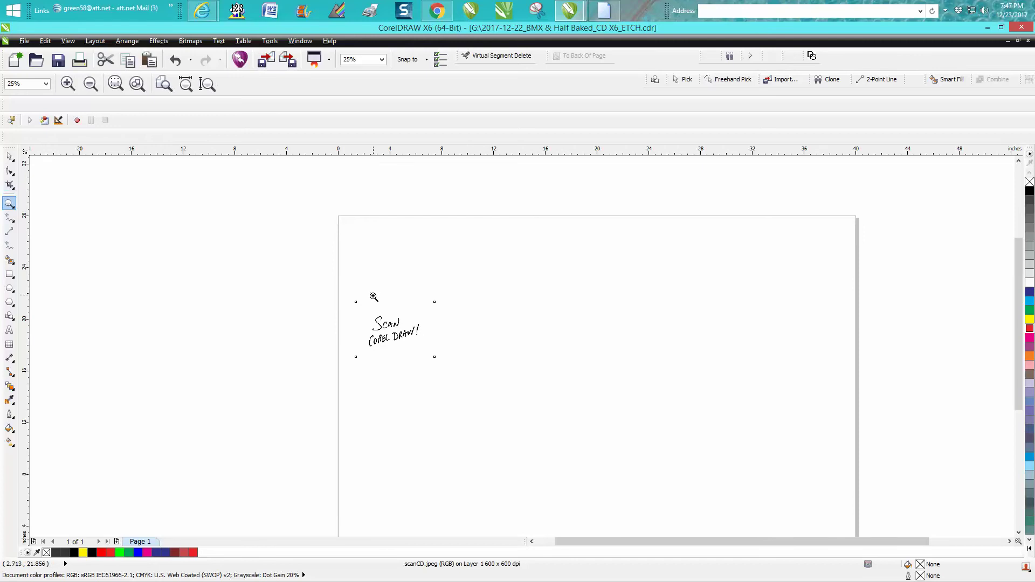
drag(371, 302, 468, 366)
click(10, 156)
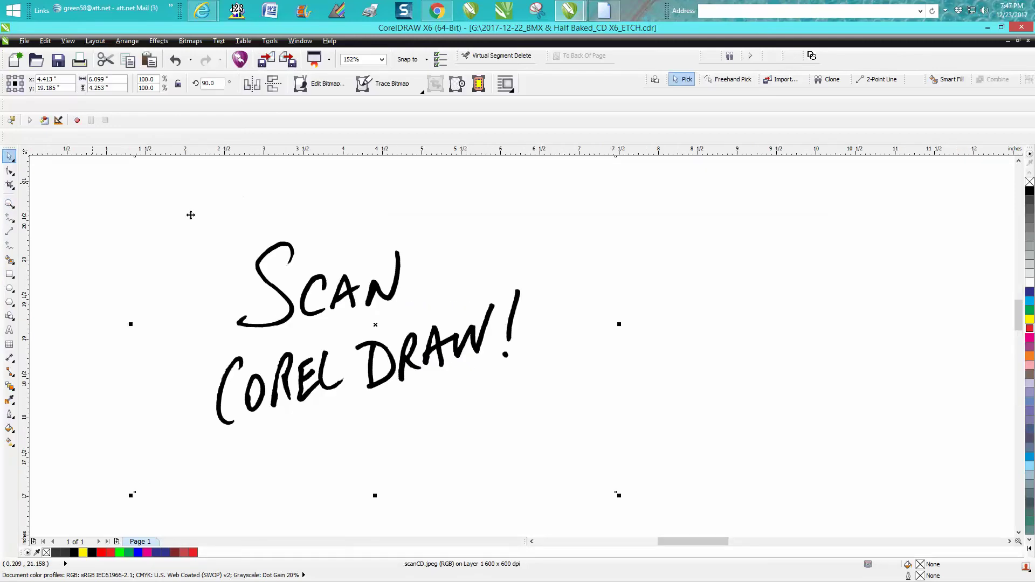
Trace the bitmap with Outline Trace > Clipart, reducing it first, into an 18-object group.
click(396, 86)
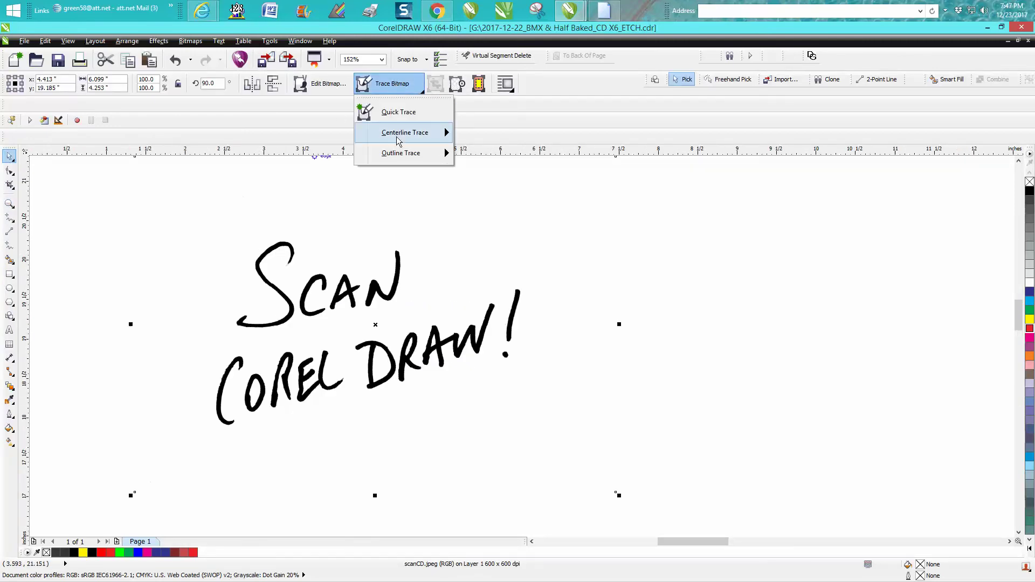
mouse_move(431, 159)
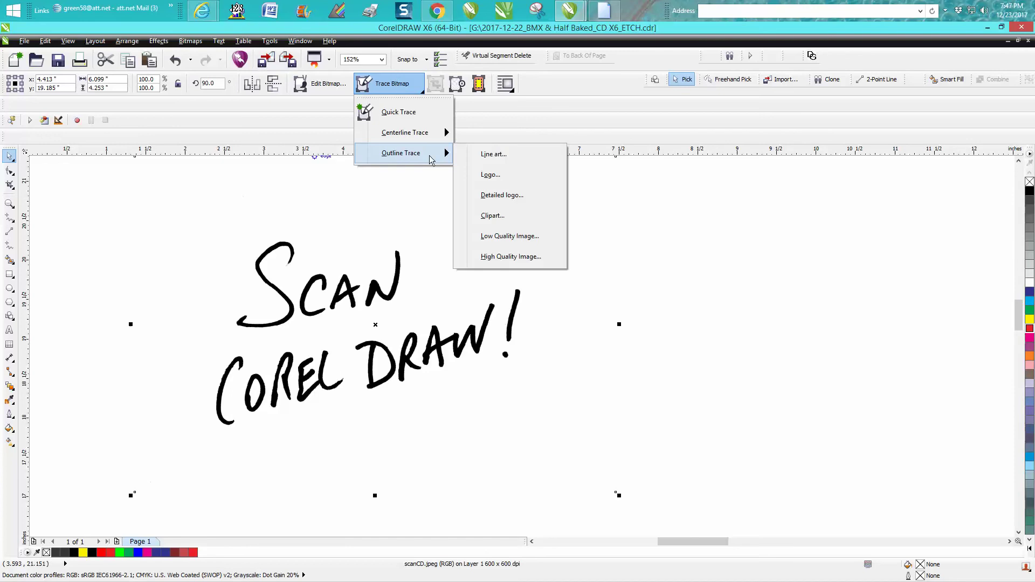
click(502, 216)
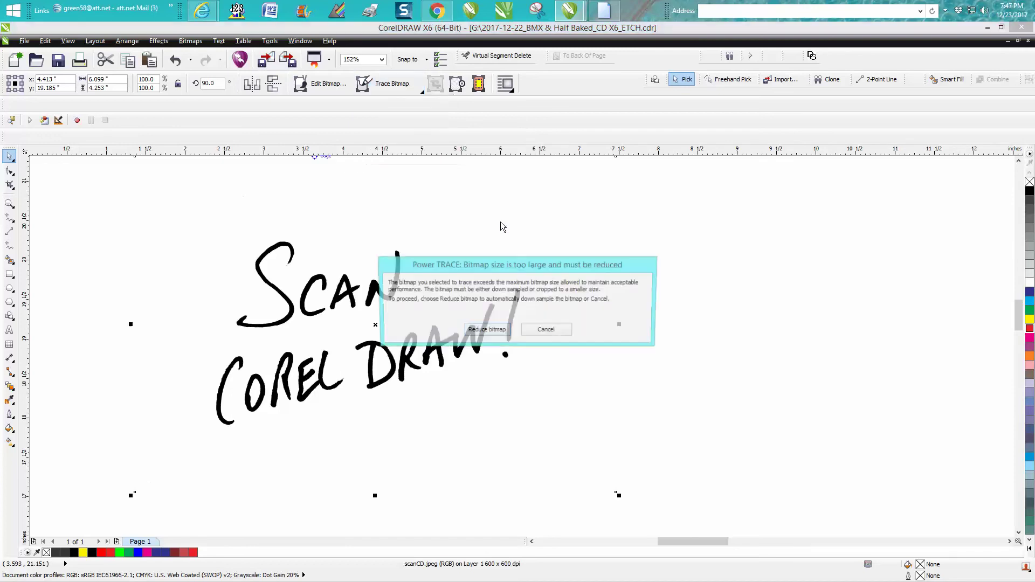
click(492, 332)
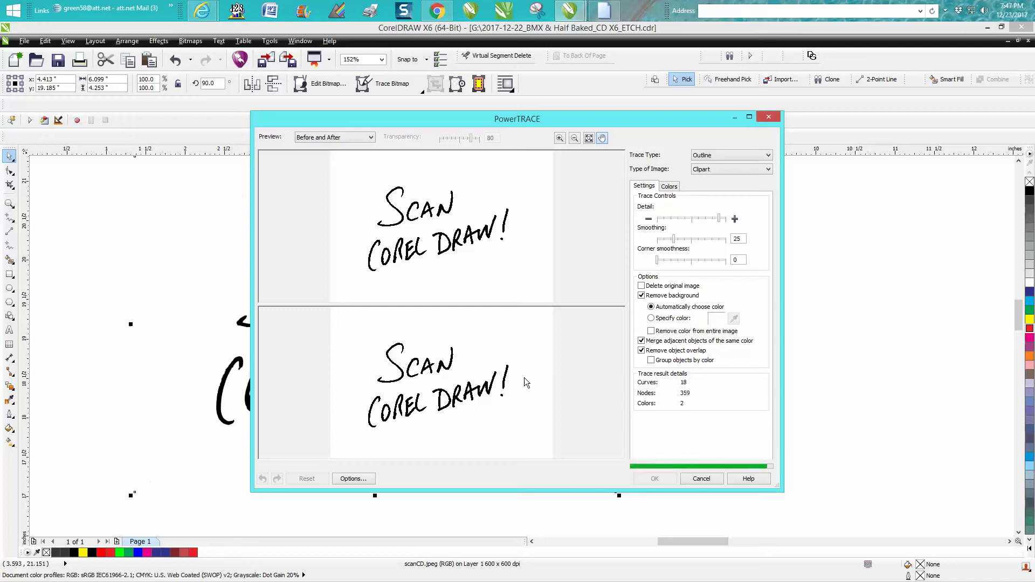
click(654, 479)
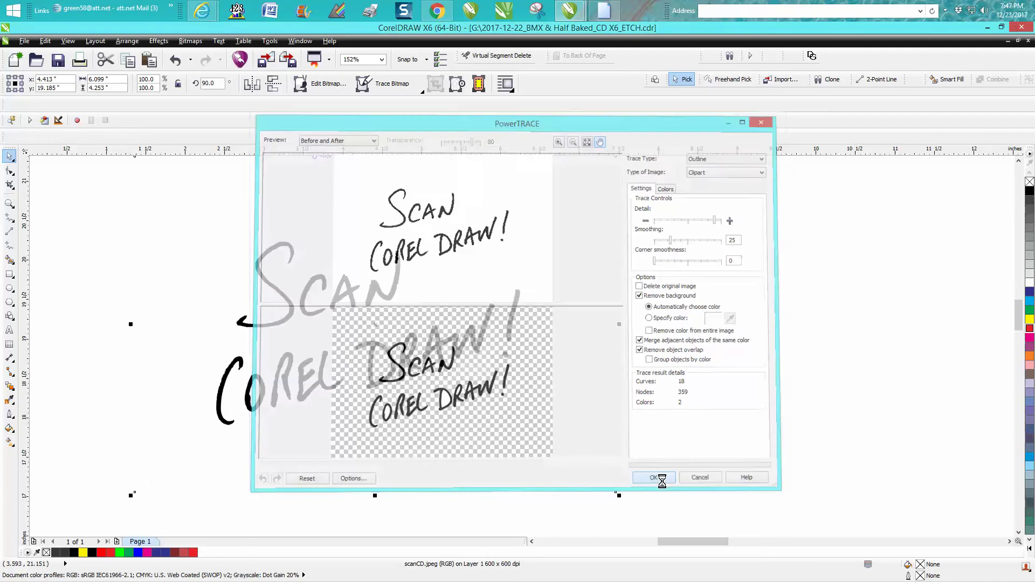
Move the traced lettering aside and delete the original scanned bitmap.
drag(371, 334, 719, 337)
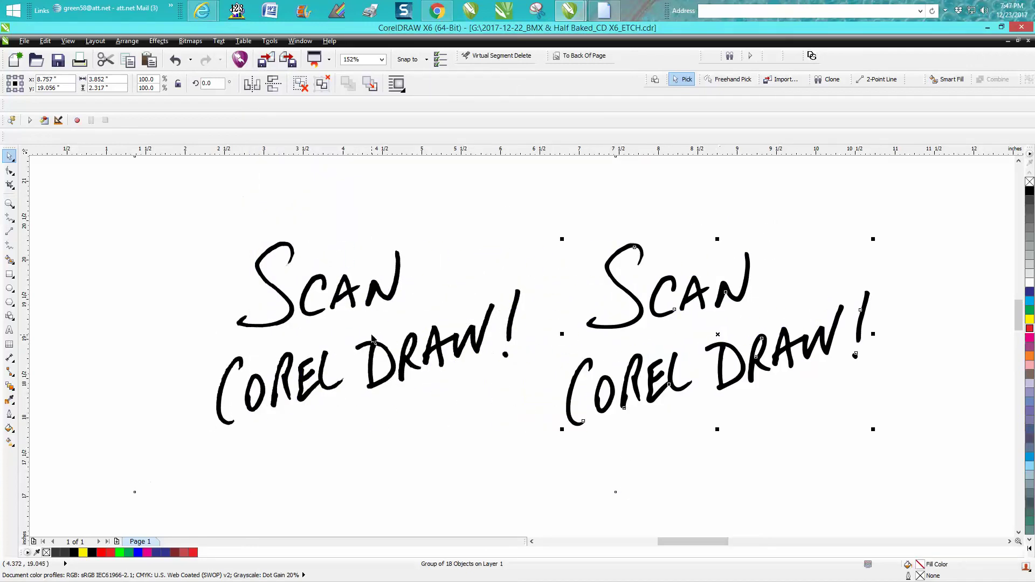
click(257, 266)
key(Delete)
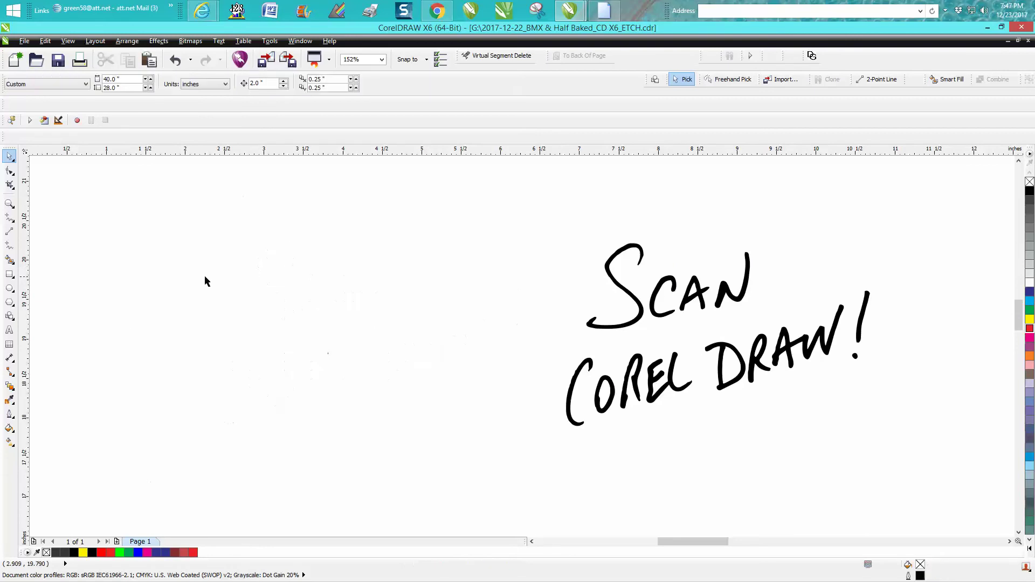
Draw a yellow-filled rectangle around the lettering, send it to the back, and zoom in.
click(9, 274)
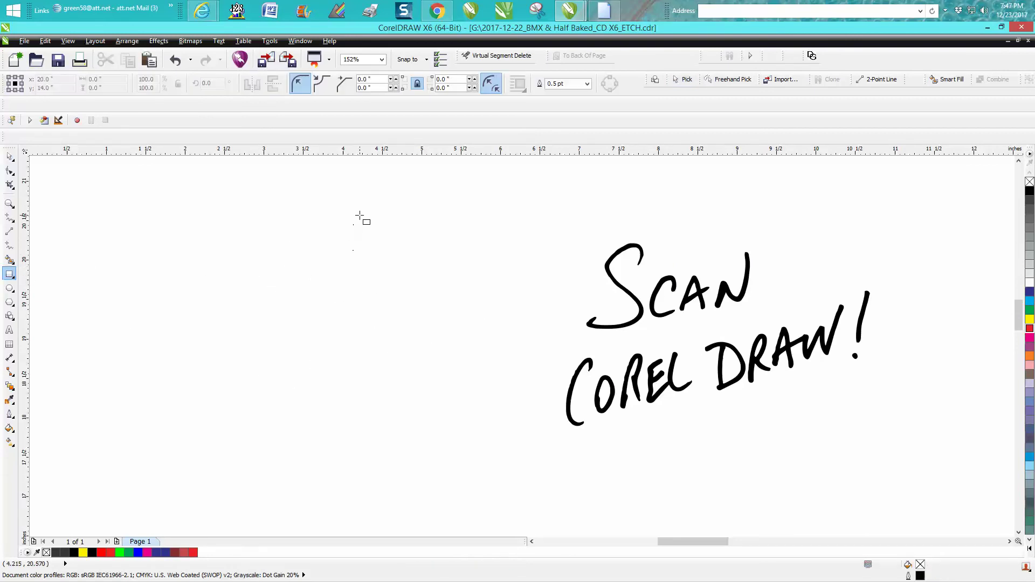
drag(372, 214, 884, 449)
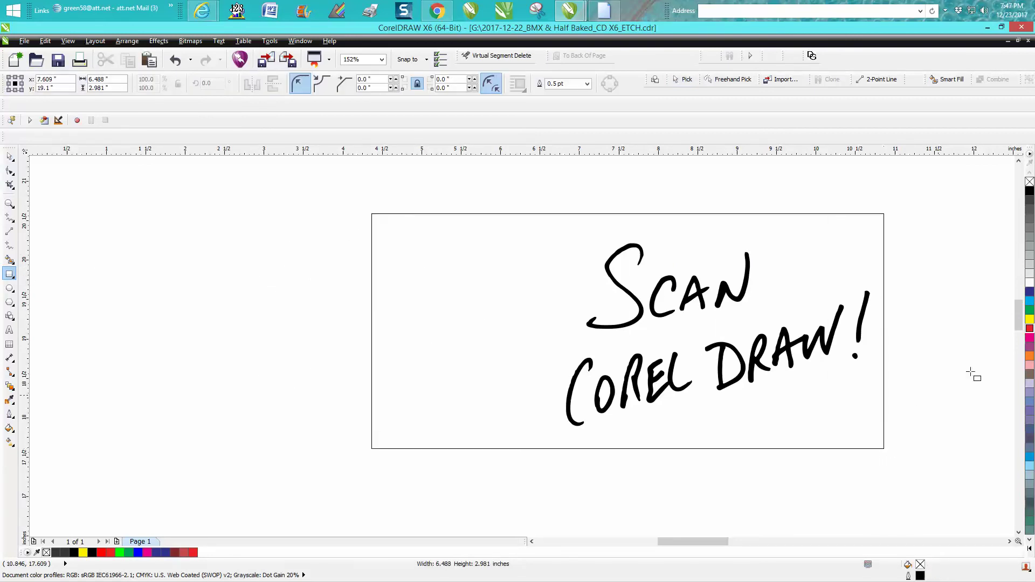
click(1030, 319)
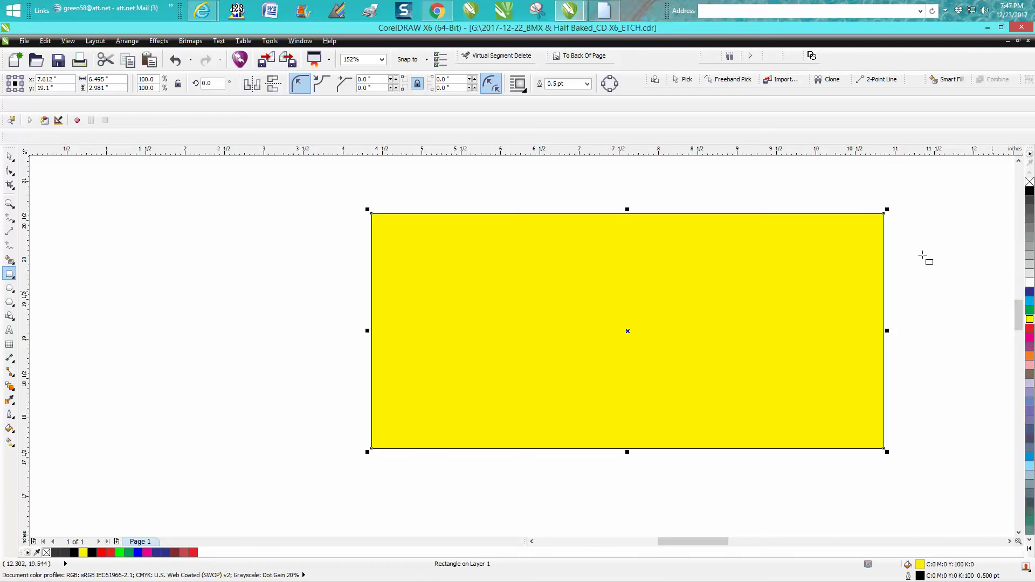
click(574, 57)
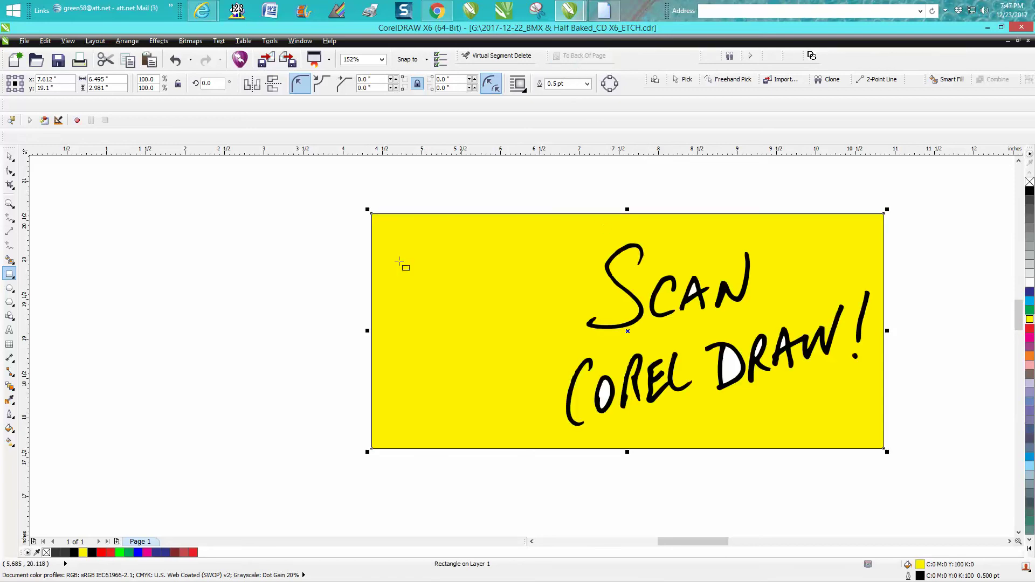
click(9, 203)
drag(545, 233, 900, 451)
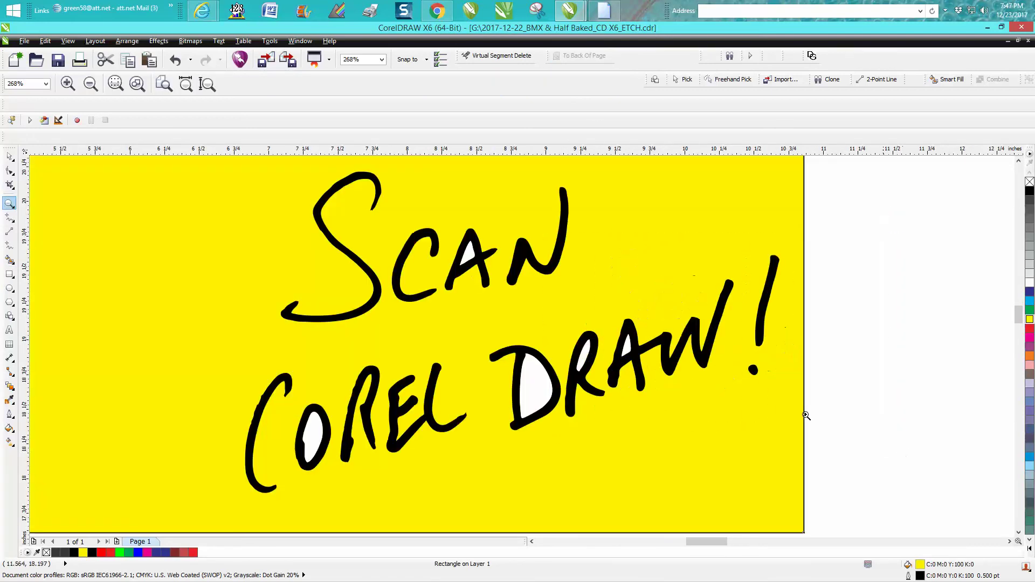
Ungroup the traced lettering into separate pieces.
click(9, 156)
click(349, 256)
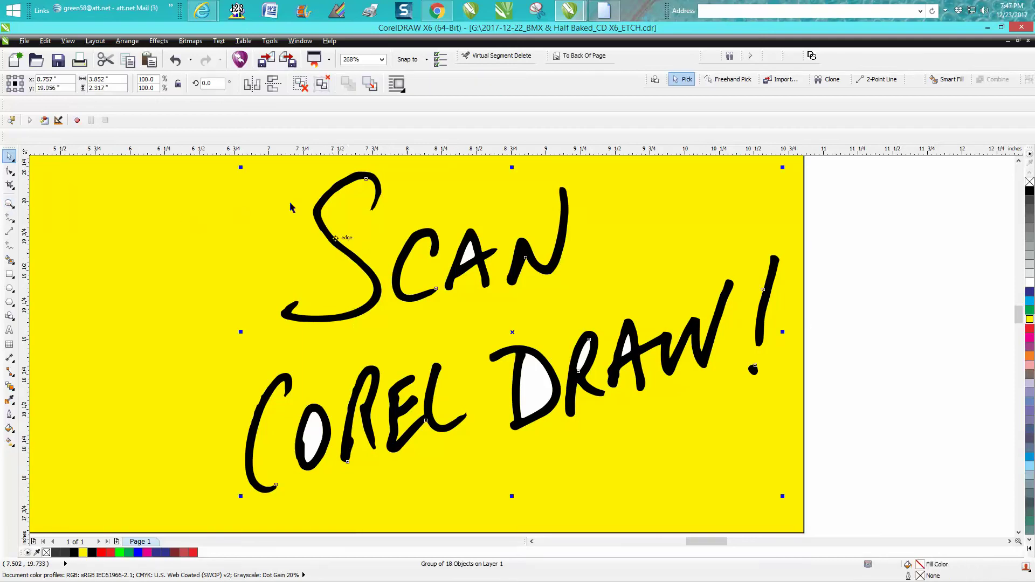
click(129, 42)
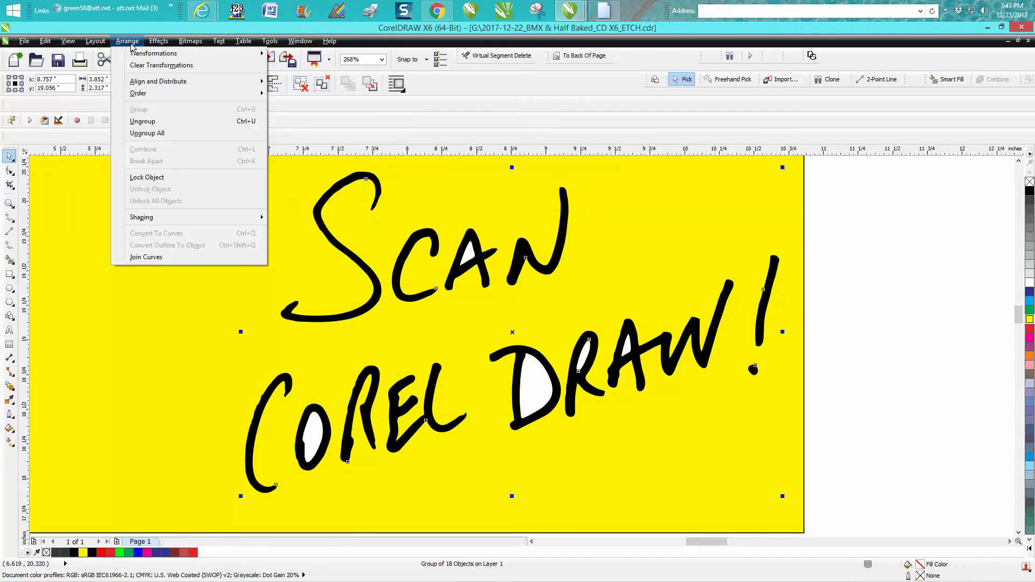
click(143, 122)
click(860, 249)
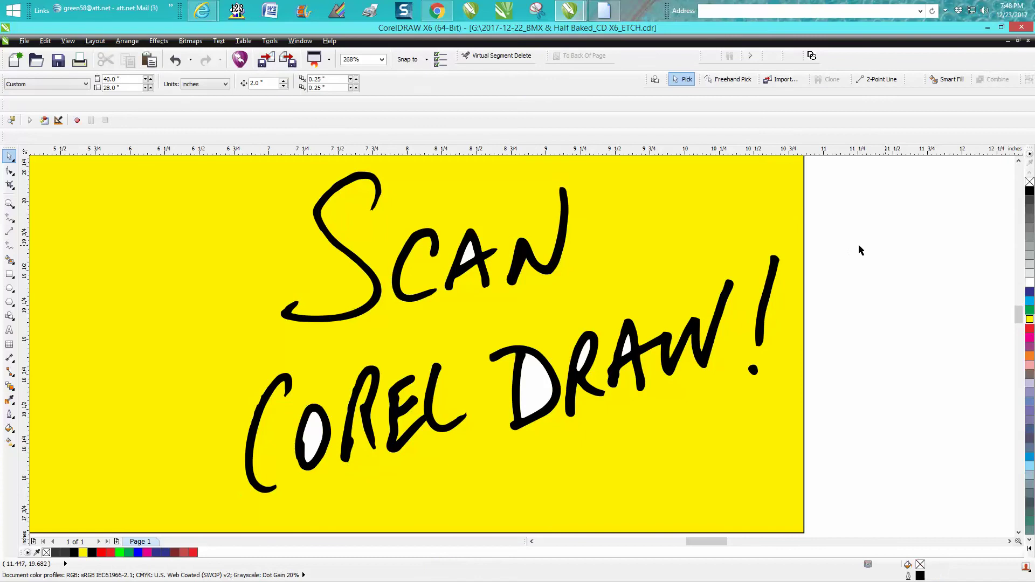
Delete the white counter fills inside the D, R, A of DRAW and O of COREL.
click(481, 254)
key(Escape)
click(530, 387)
key(Delete)
click(589, 357)
key(Delete)
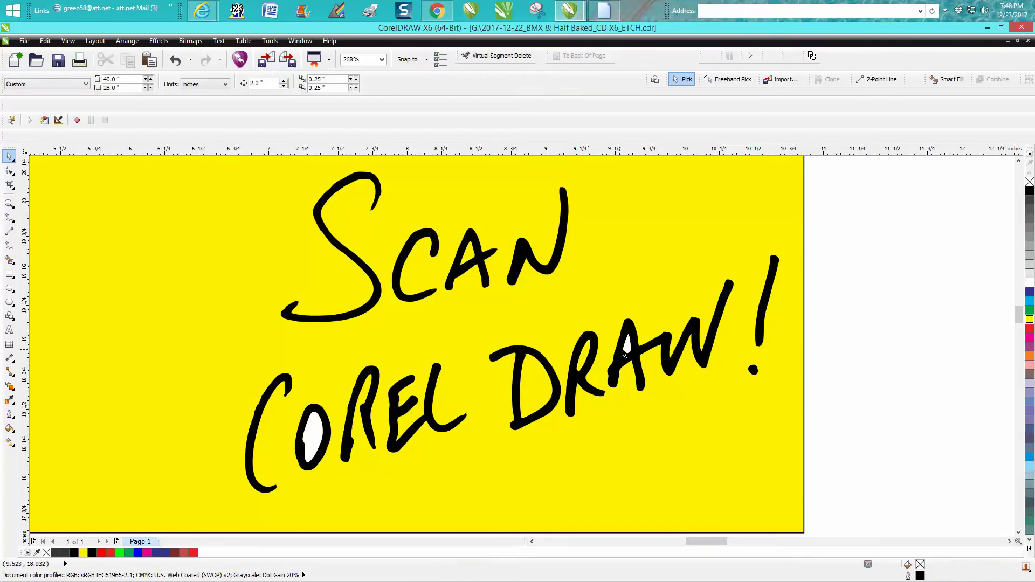
click(627, 352)
key(Delete)
click(311, 428)
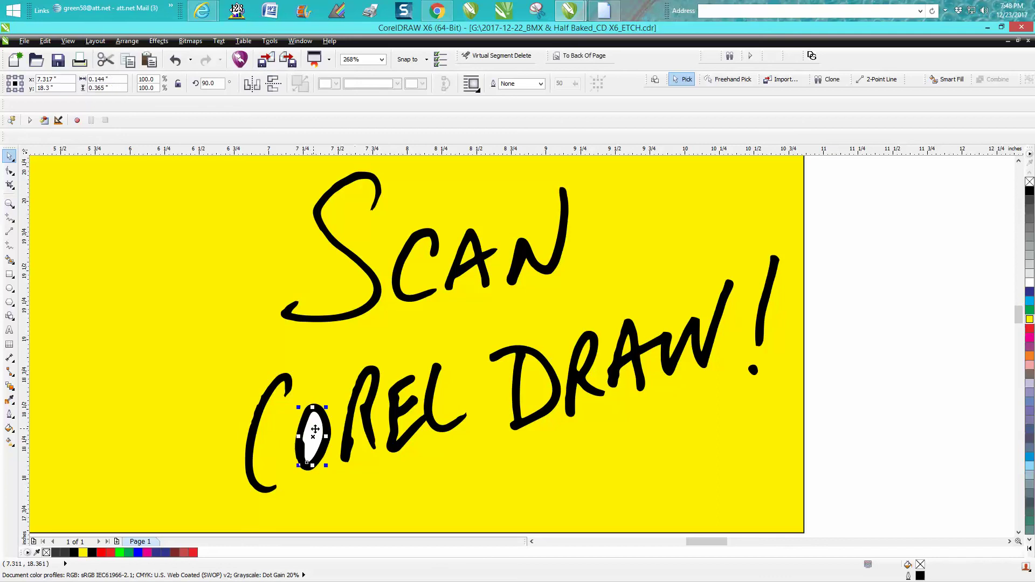
key(Delete)
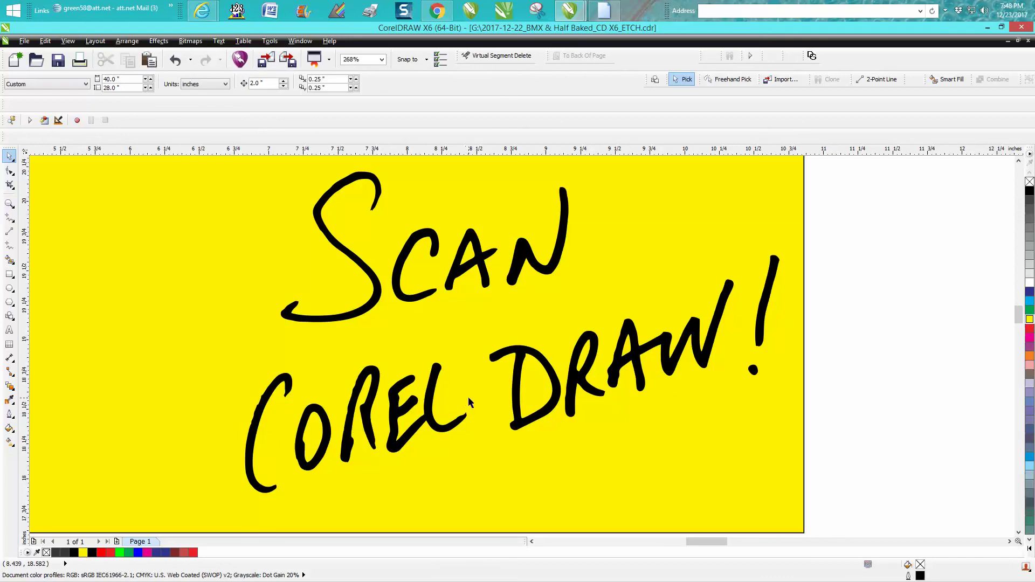
scroll(468, 396, down, 4)
Delete the yellow background rectangle and zoom in on the black lettering.
drag(530, 358, 770, 331)
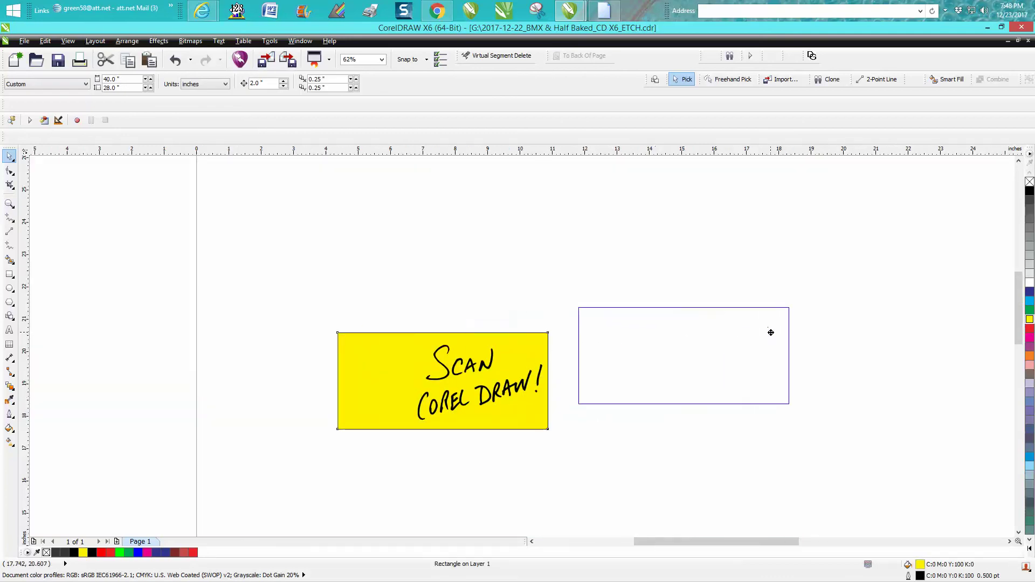
key(Delete)
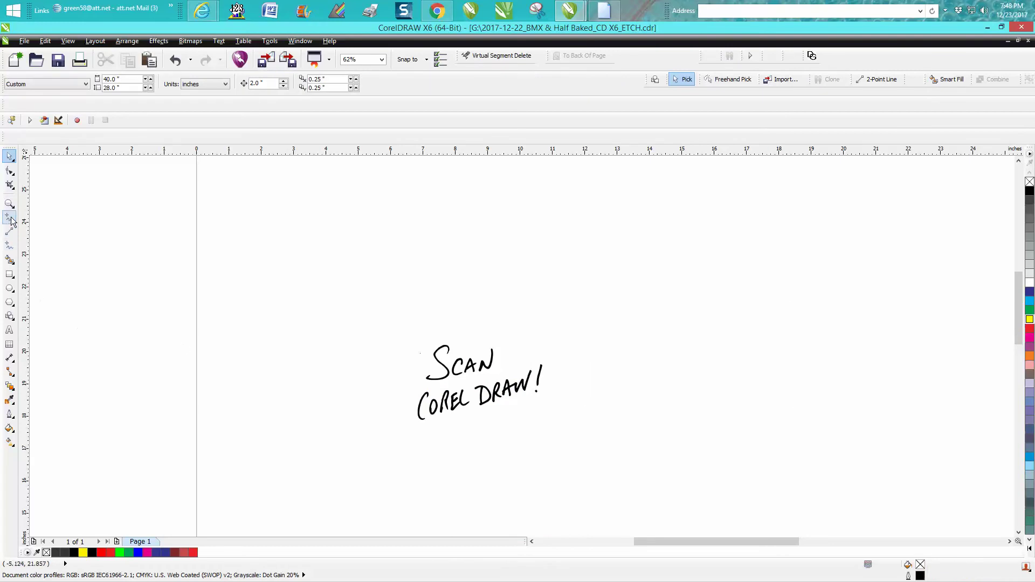
click(9, 204)
drag(402, 333, 571, 424)
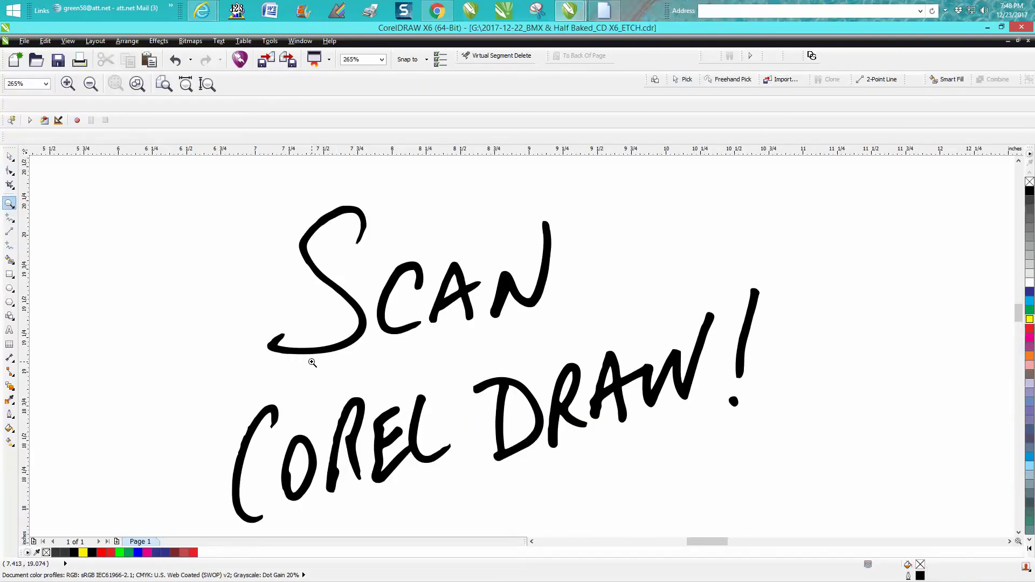
click(9, 157)
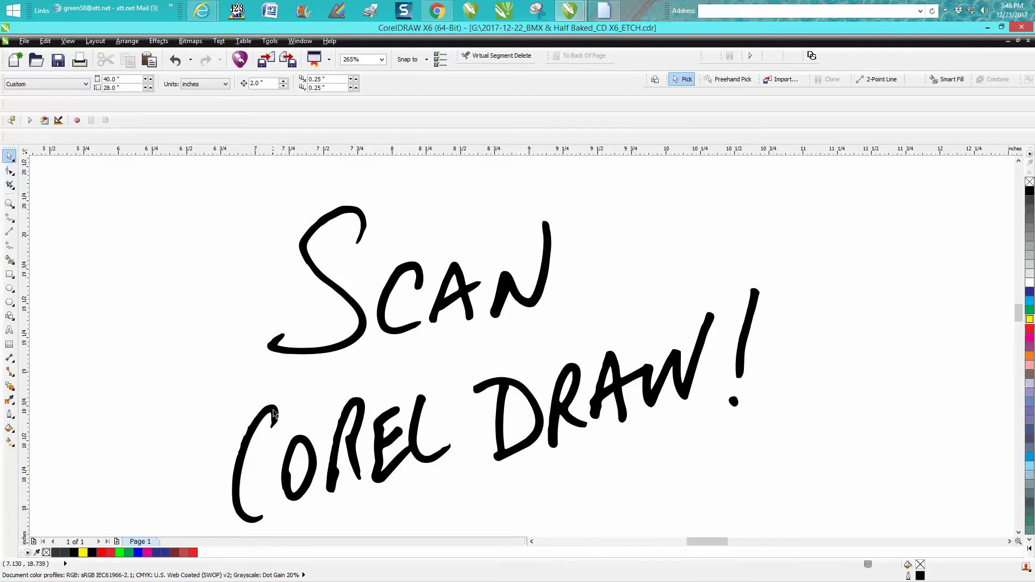
scroll(274, 413, down, 3)
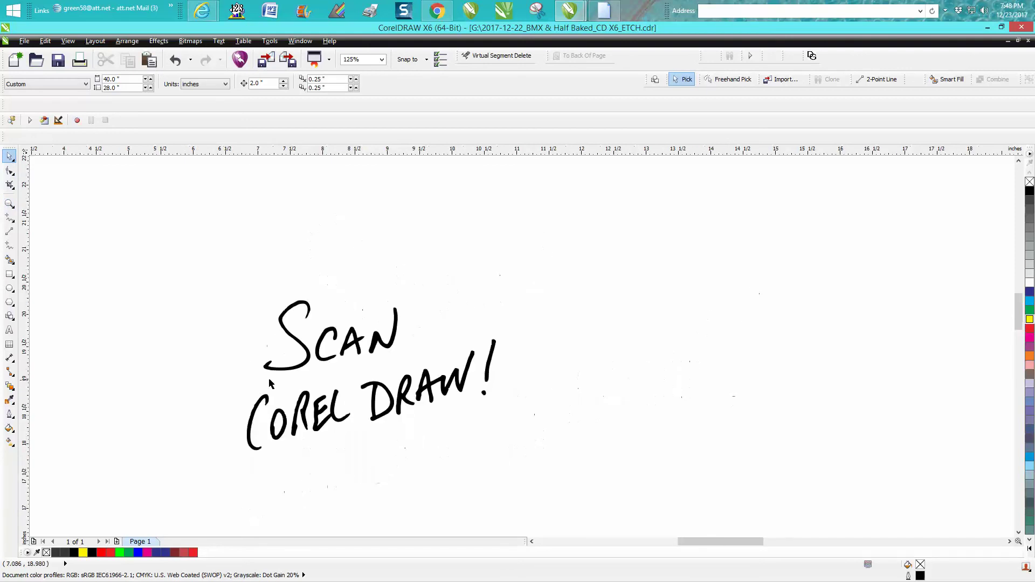
click(9, 204)
Zoom into COREL and delete excess nodes on the C, leaving 20 nodes.
drag(230, 376, 343, 454)
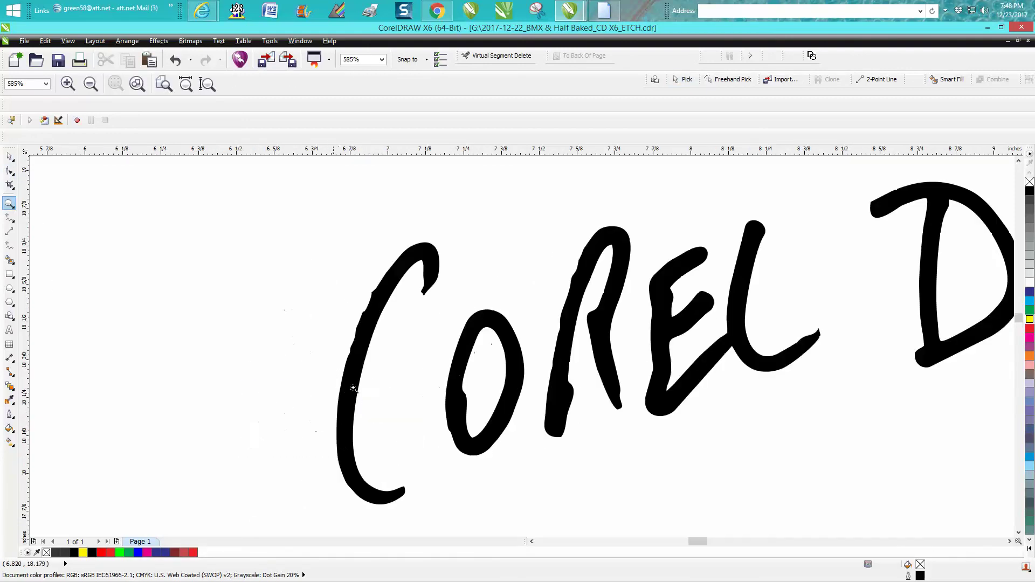
click(10, 170)
click(376, 299)
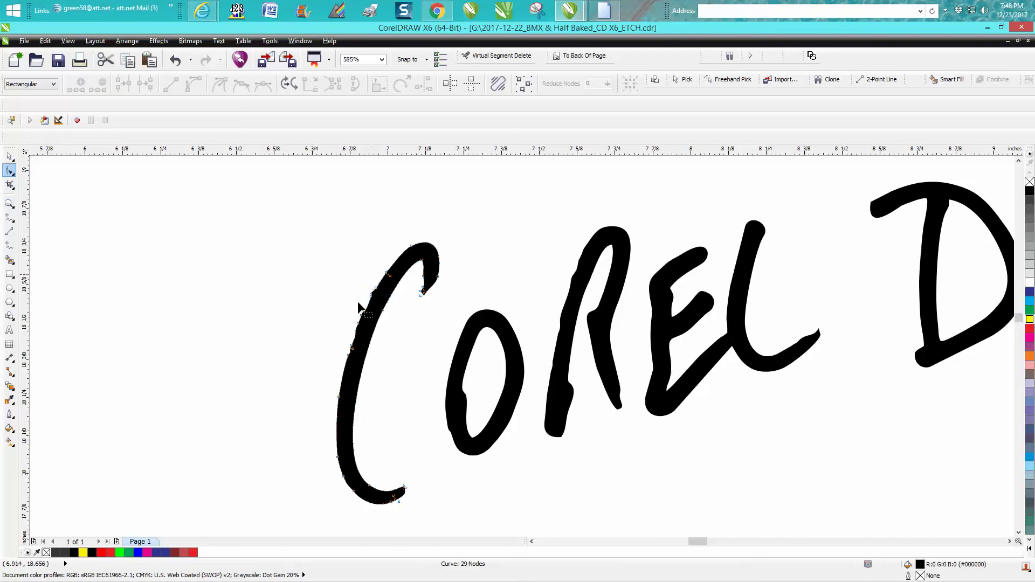
mouse_move(359, 278)
mouse_down()
mouse_move(370, 357)
mouse_move(387, 357)
mouse_up()
key(Delete)
drag(319, 308, 387, 371)
key(Delete)
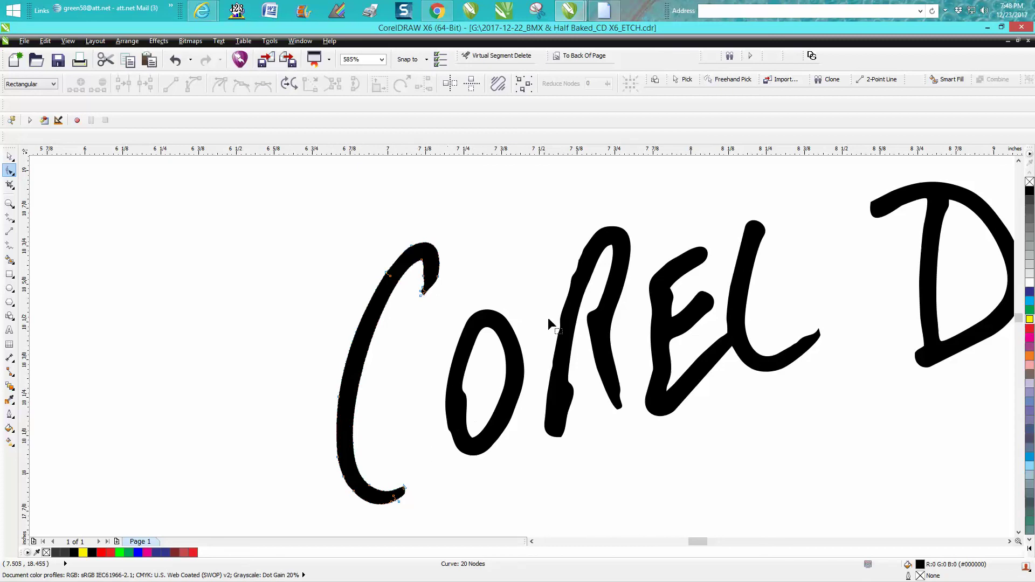
Delete surplus upper and left-edge nodes on the R, leaving 22 nodes.
click(565, 302)
drag(557, 247, 621, 326)
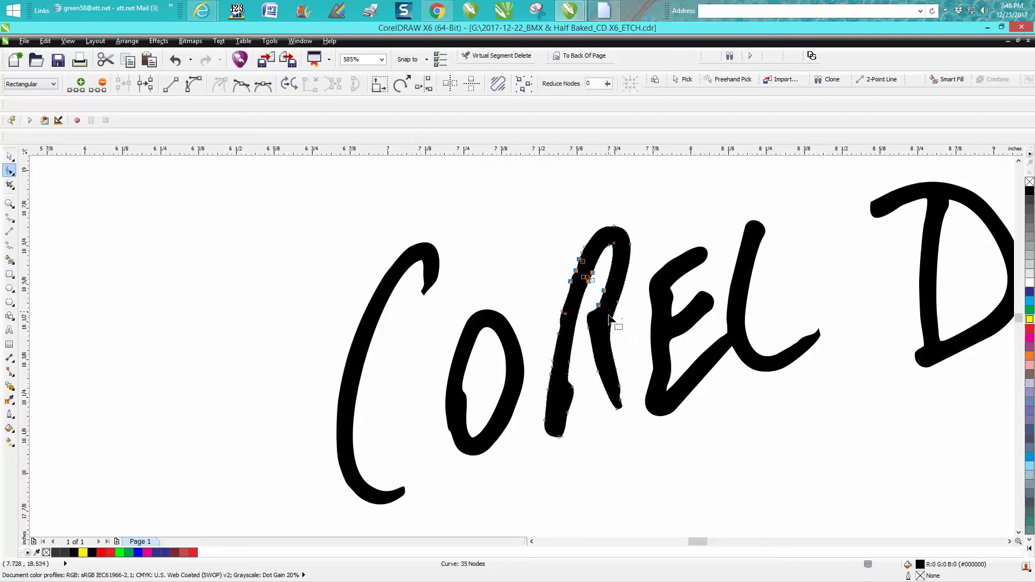
key(Delete)
drag(553, 306, 588, 348)
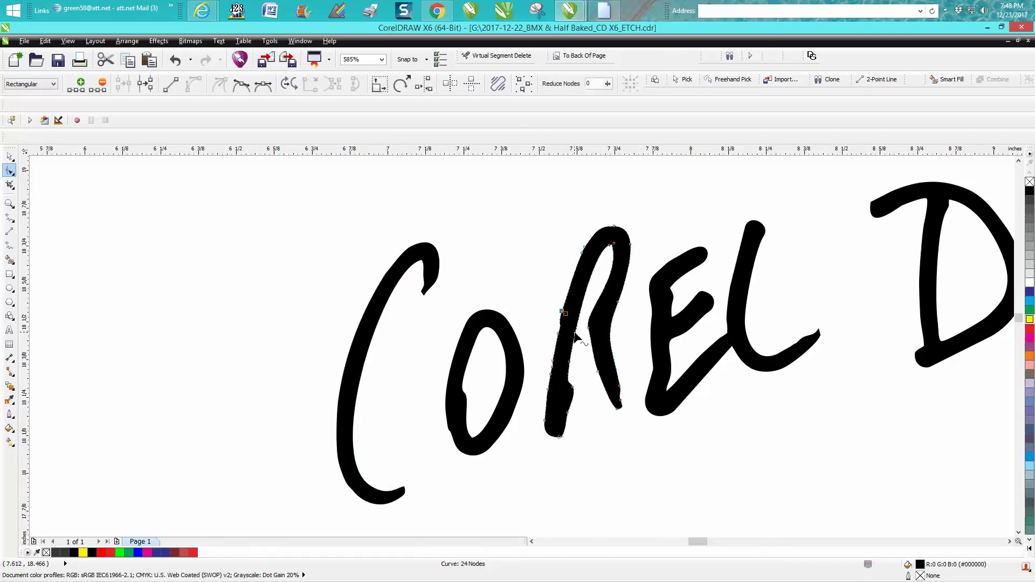
key(Delete)
scroll(578, 370, down, 3)
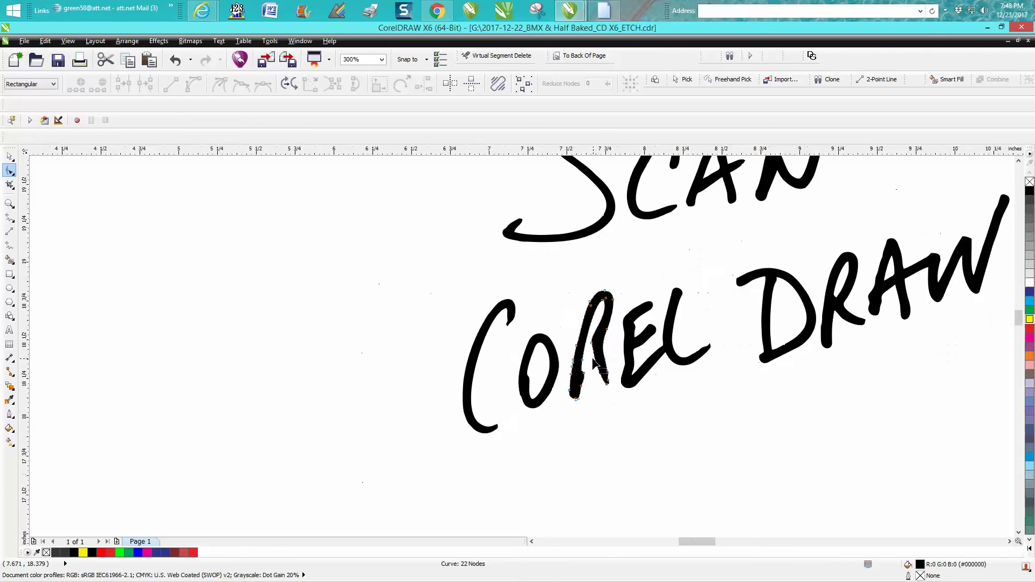
scroll(592, 364, down, 2)
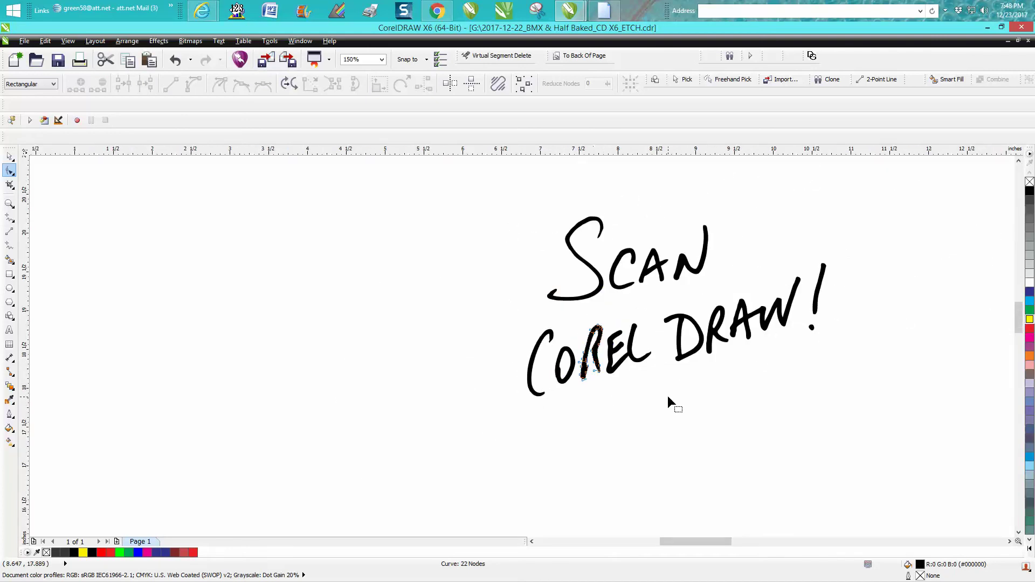
Select the four pieces of the word SCAN and nudge them slightly.
click(9, 156)
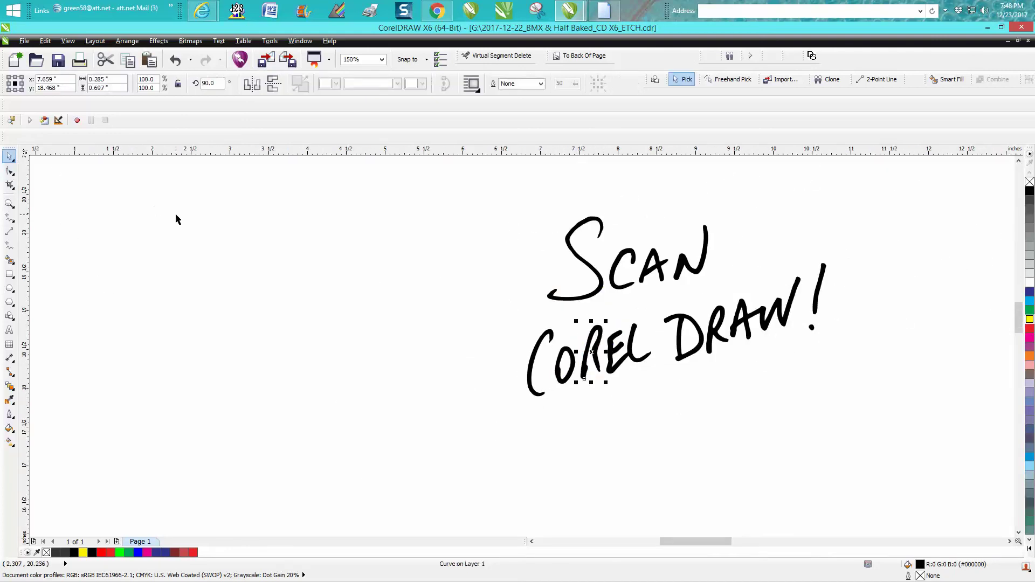
drag(512, 199, 544, 339)
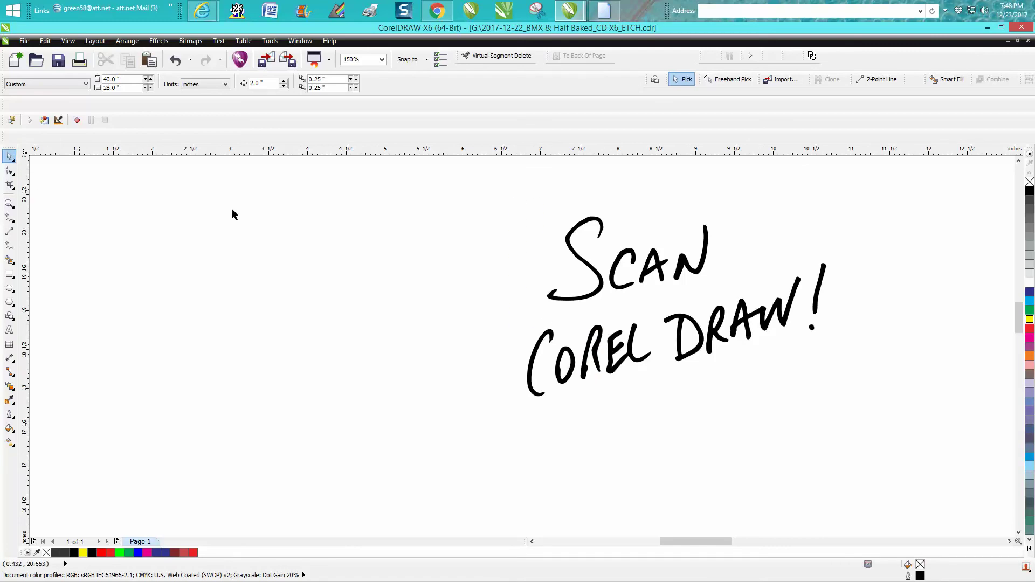
drag(517, 197, 733, 321)
mouse_move(631, 261)
mouse_down()
mouse_move(522, 292)
mouse_move(428, 381)
mouse_move(479, 419)
mouse_move(701, 419)
mouse_move(689, 413)
mouse_move(639, 261)
mouse_up()
Scale all 13 lettering pieces down and rotate them to sit level.
drag(483, 196, 826, 444)
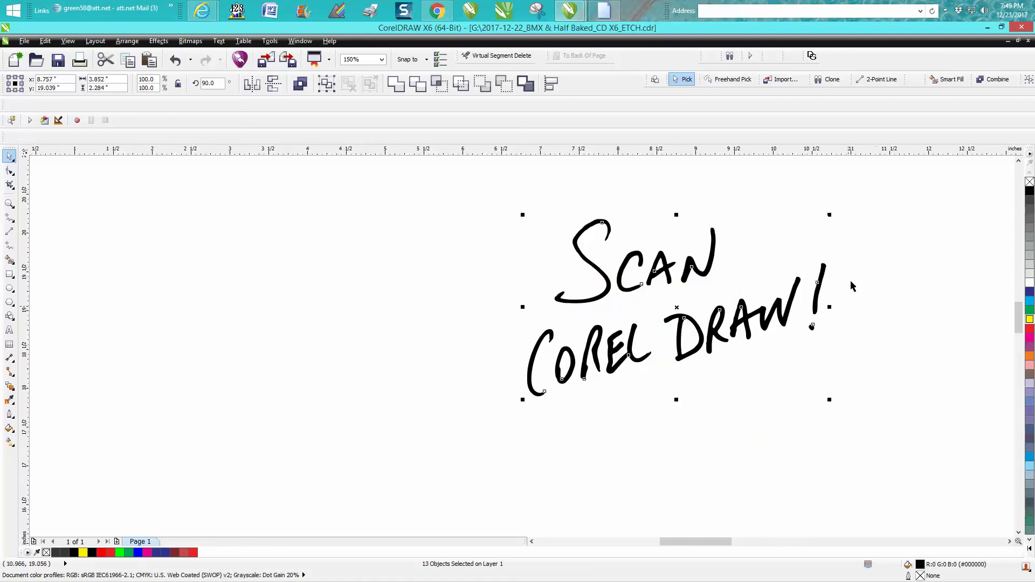
drag(830, 217, 709, 286)
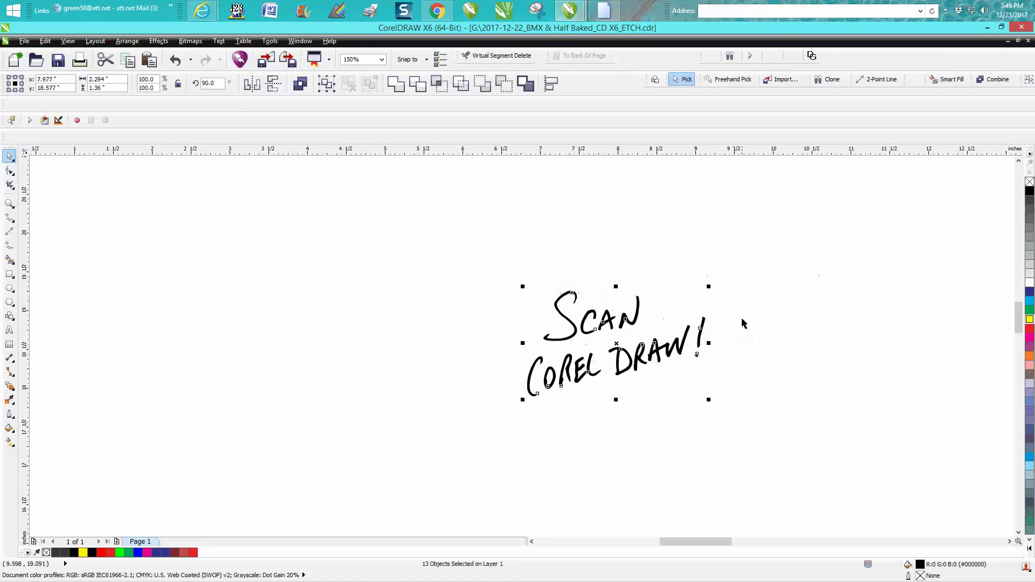
click(650, 337)
drag(707, 290, 723, 303)
click(749, 316)
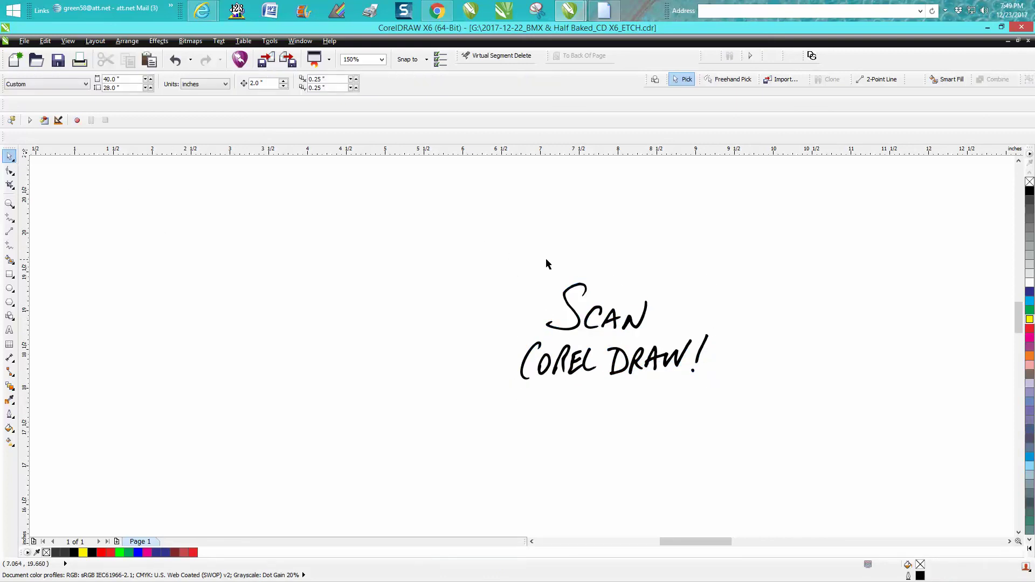
Fill all the lettering with 100% black (C0 M0 Y0 K100).
drag(484, 266, 735, 423)
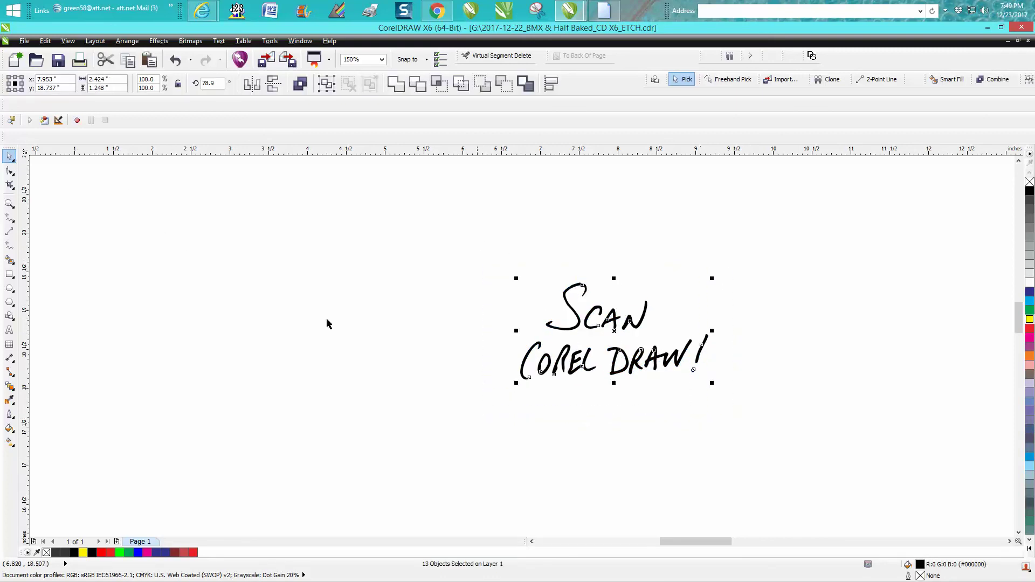
click(10, 205)
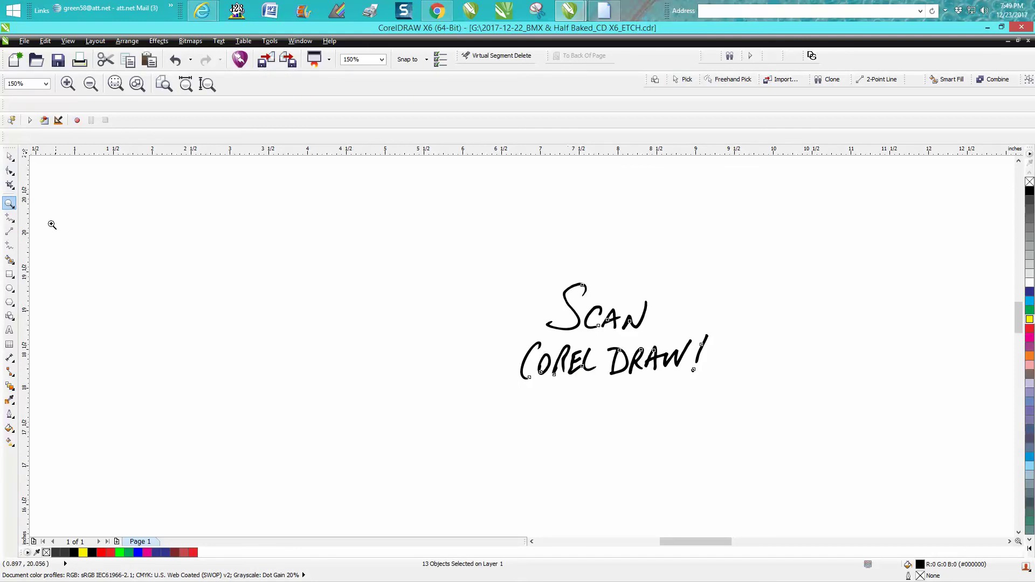
click(9, 156)
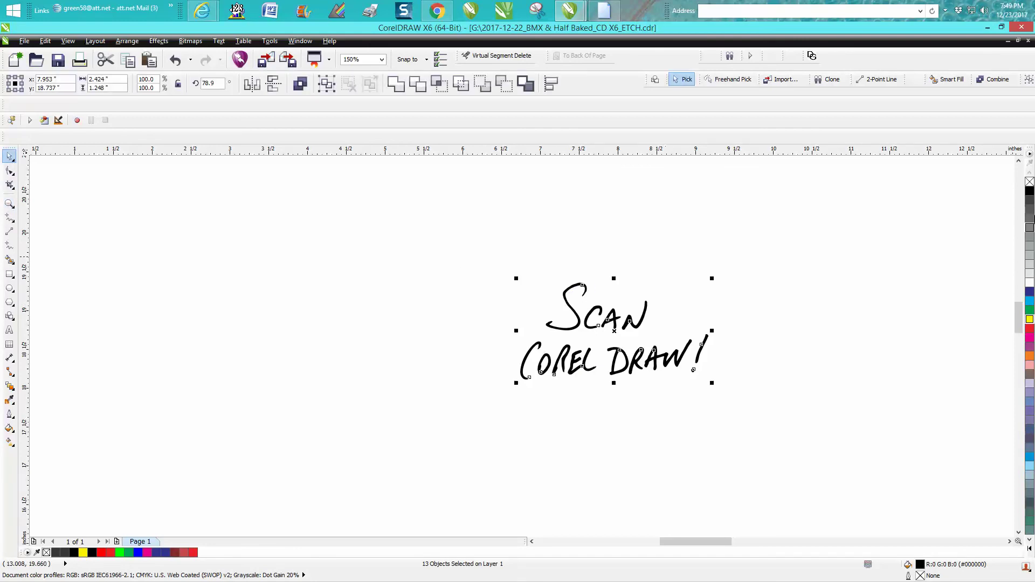
click(1029, 193)
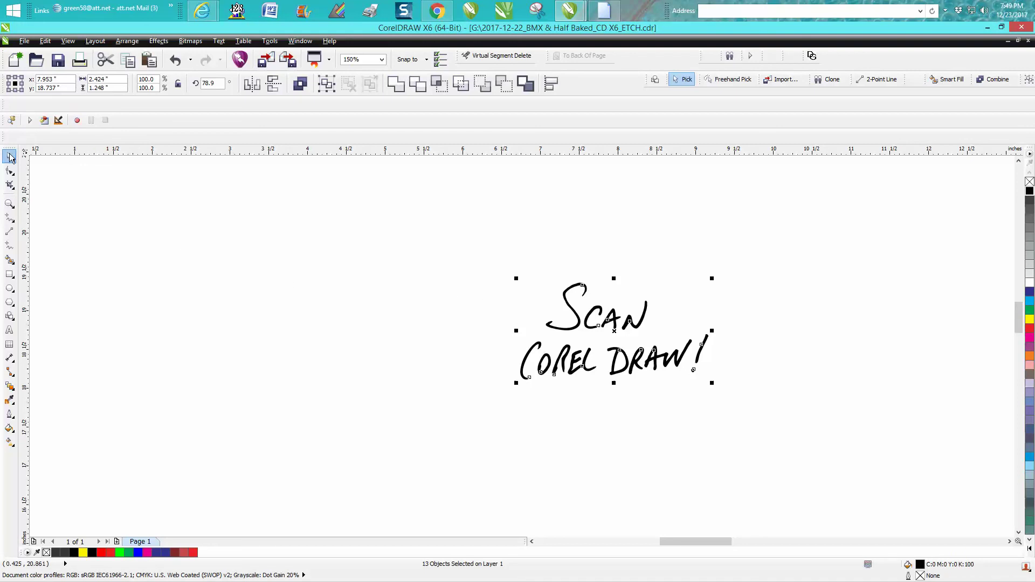
Zoom in on the lettering, try a 20% grey fill, then revert to solid black.
click(9, 204)
drag(467, 271, 757, 409)
click(10, 157)
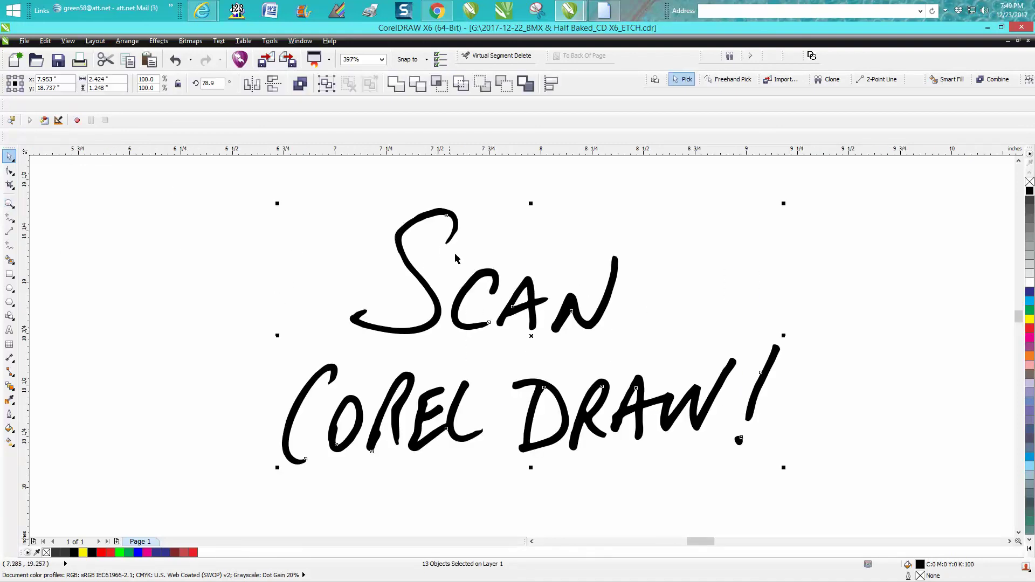
click(1030, 268)
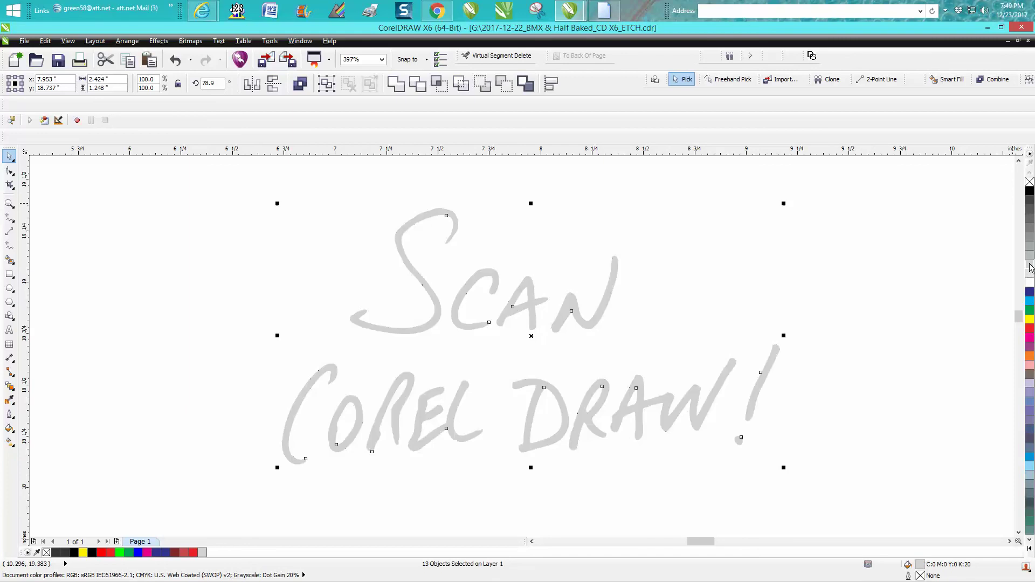
click(1030, 193)
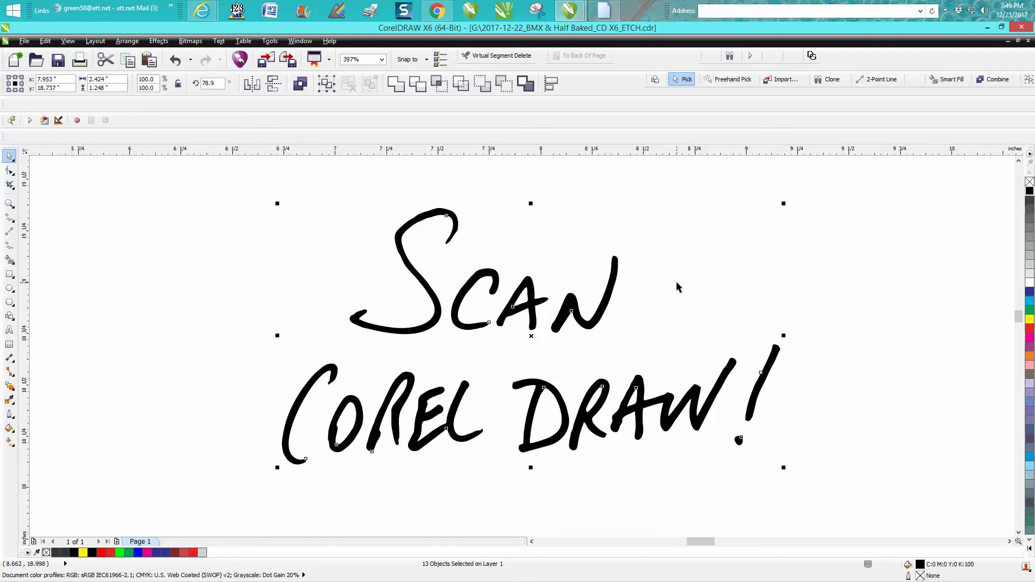
click(660, 276)
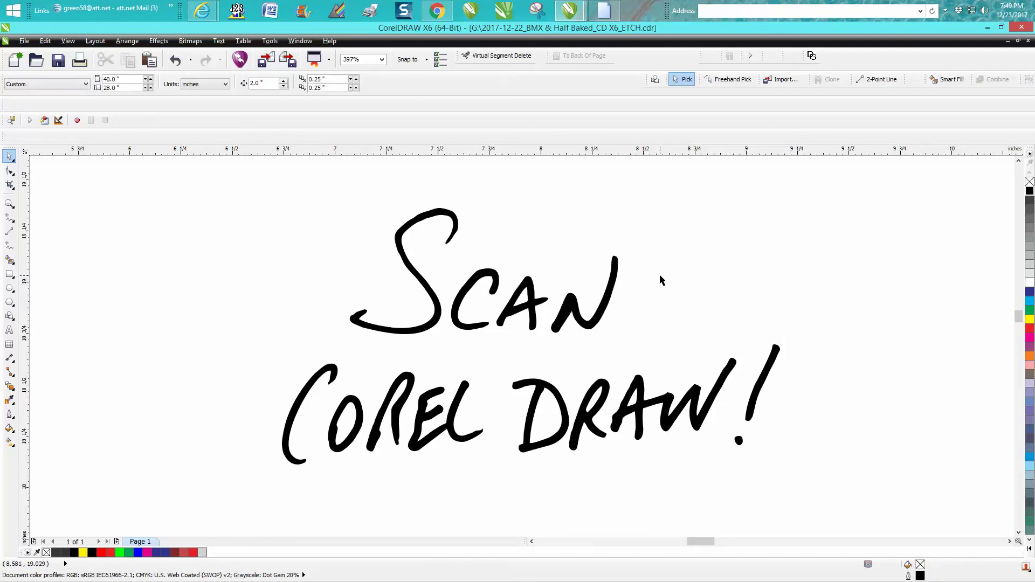